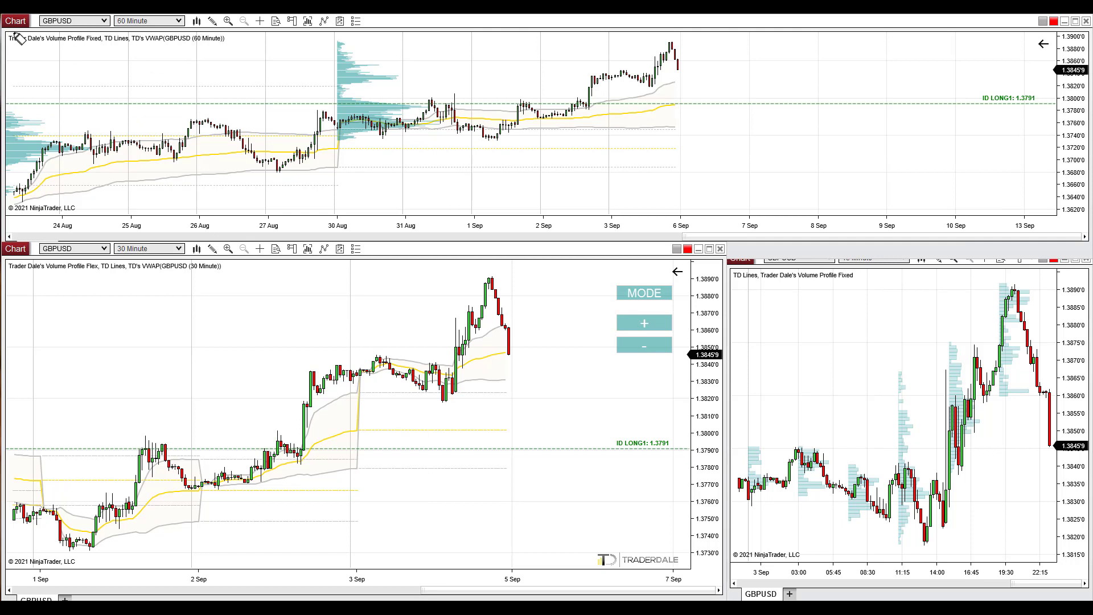
Step: Underline GBPUSD, the Trader Dale indicator name and the right chart's title, then erase them
left_click_drag(39, 26, 109, 26)
left_click_drag(32, 260, 131, 262)
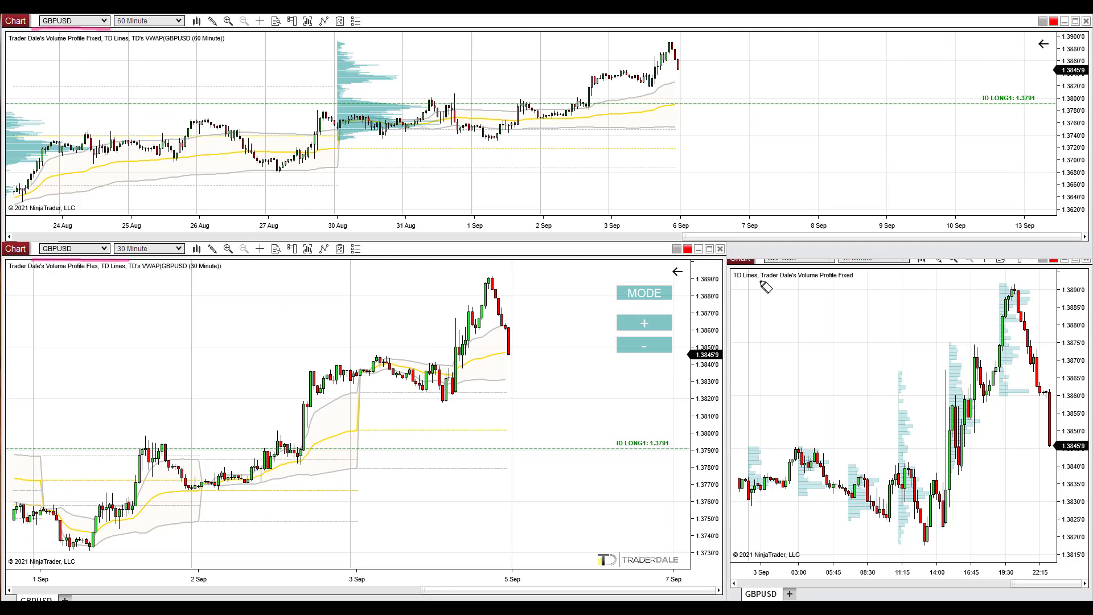
left_click_drag(763, 263, 853, 275)
key("e")
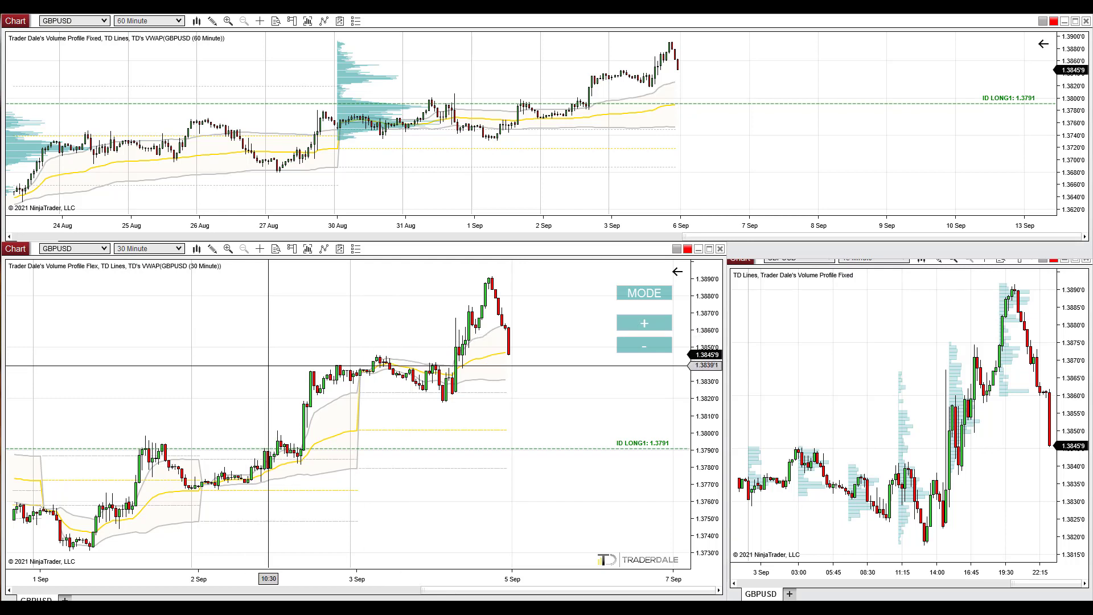
Step: Draw the GBPUSD uptrend arrow and add a Volume Profile Flex over 2–3 Sep
left_click_drag(272, 370, 309, 381)
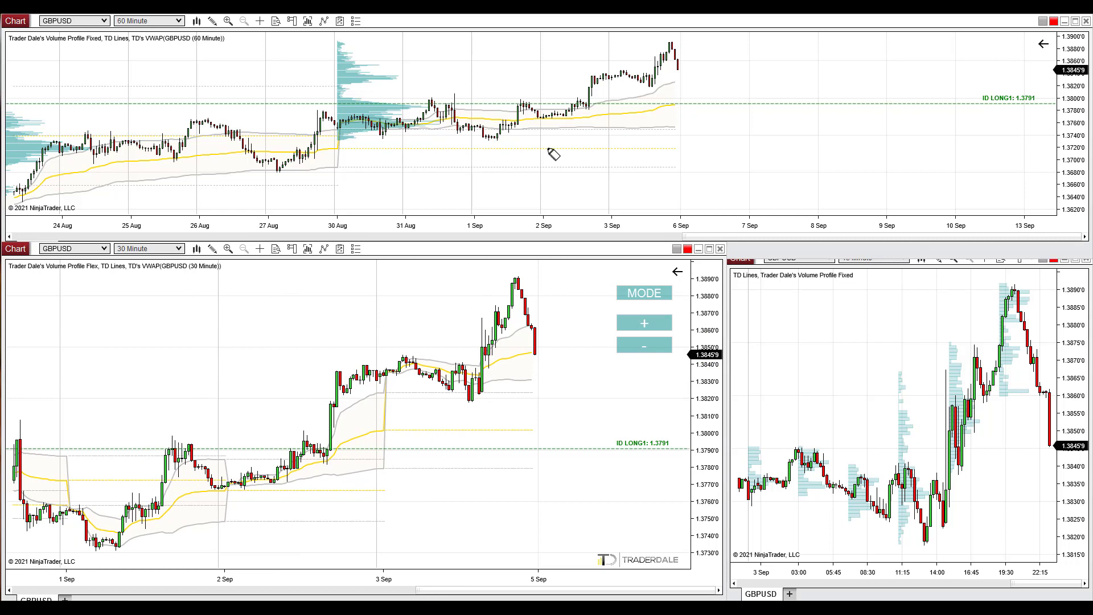
mouse_move(144, 550)
left_mouse_down()
mouse_move(267, 520)
mouse_move(641, 289)
mouse_move(576, 298)
mouse_move(642, 285)
mouse_move(621, 335)
left_mouse_up()
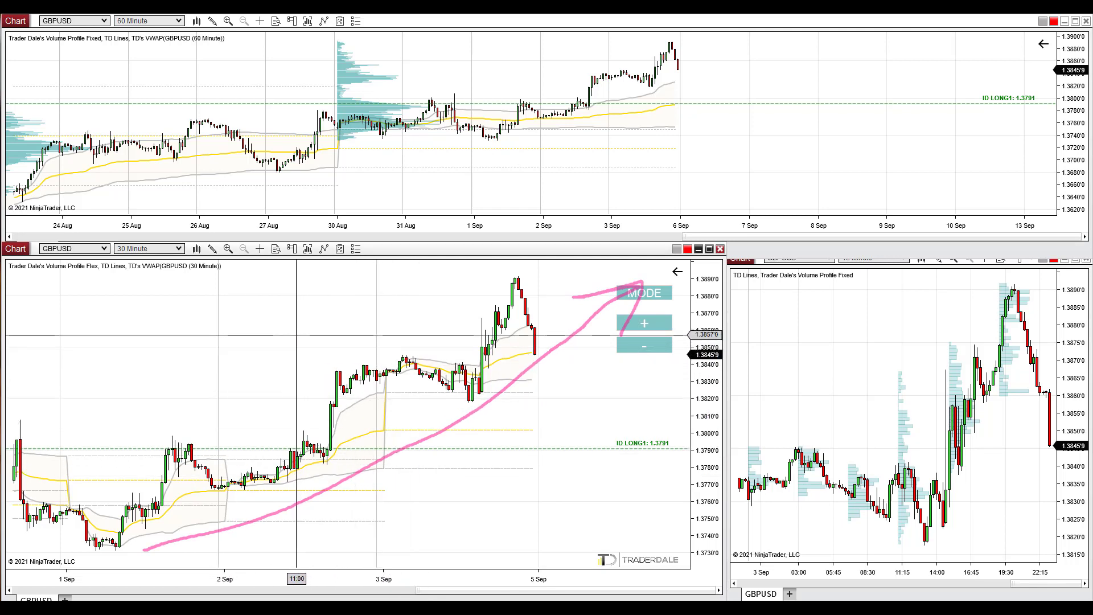
left_click_drag(271, 350, 372, 362)
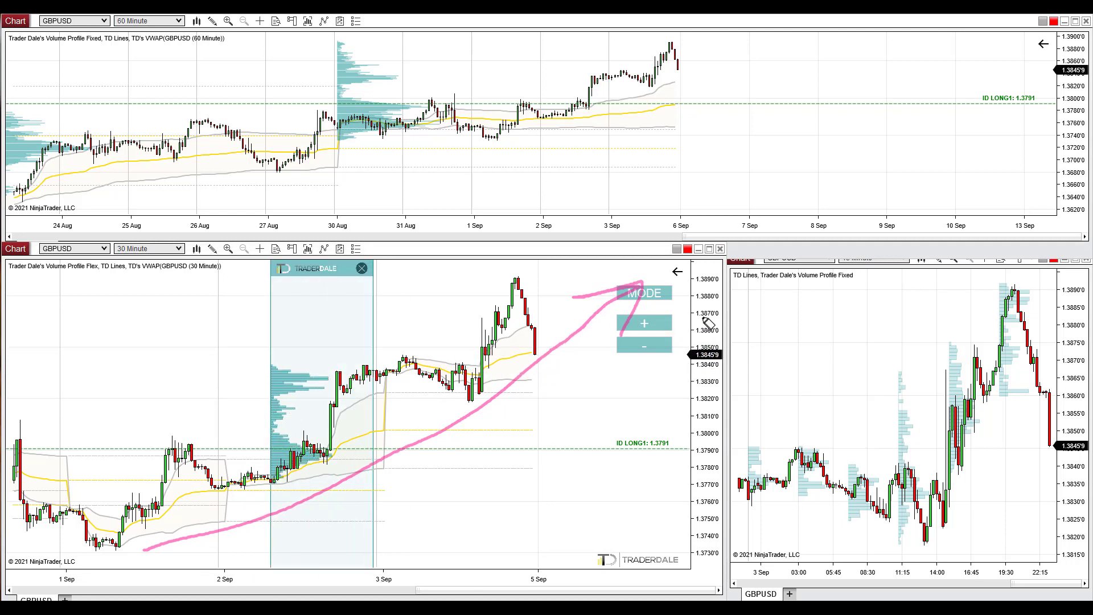
Step: Circle the 1.3790 cluster, sketch the drop and bounce at ID LONG1, then erase all markings
mouse_move(293, 437)
left_mouse_down()
mouse_move(268, 469)
mouse_move(349, 466)
mouse_move(345, 443)
mouse_move(313, 434)
mouse_move(283, 443)
mouse_move(334, 398)
mouse_move(341, 365)
mouse_move(321, 374)
mouse_move(334, 363)
mouse_move(359, 397)
left_mouse_up()
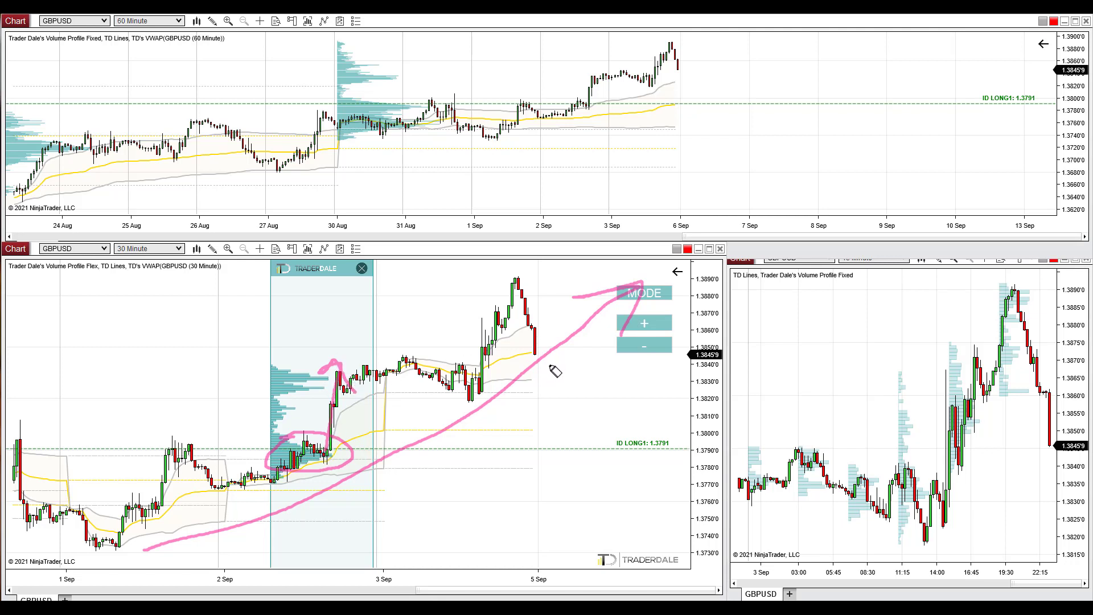
mouse_move(545, 362)
left_mouse_down()
mouse_move(606, 450)
mouse_move(594, 441)
mouse_move(590, 454)
mouse_move(691, 451)
left_mouse_up()
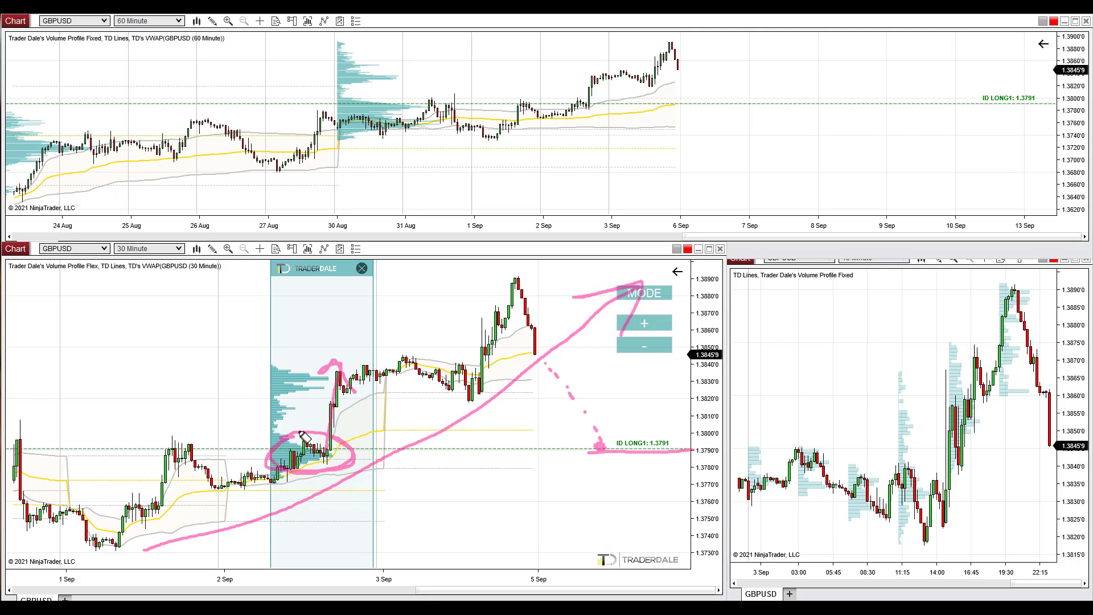
mouse_move(599, 450)
left_mouse_down()
mouse_move(643, 368)
mouse_move(645, 407)
left_mouse_up()
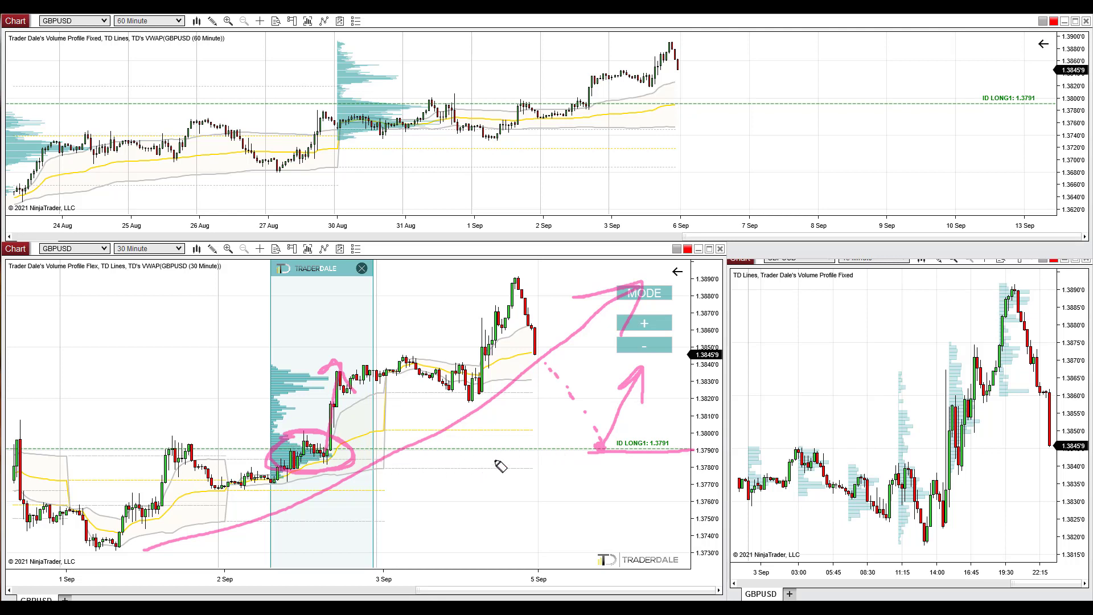
mouse_move(306, 442)
left_mouse_down()
mouse_move(277, 439)
mouse_move(268, 460)
mouse_move(342, 475)
mouse_move(366, 460)
mouse_move(347, 442)
mouse_move(293, 441)
left_mouse_up()
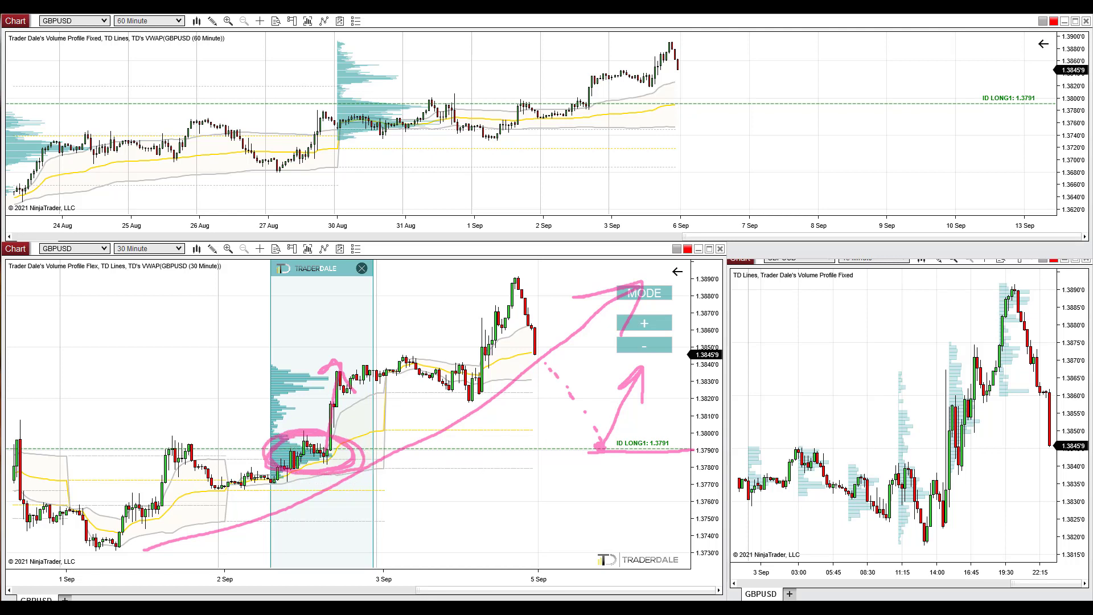
key("Escape")
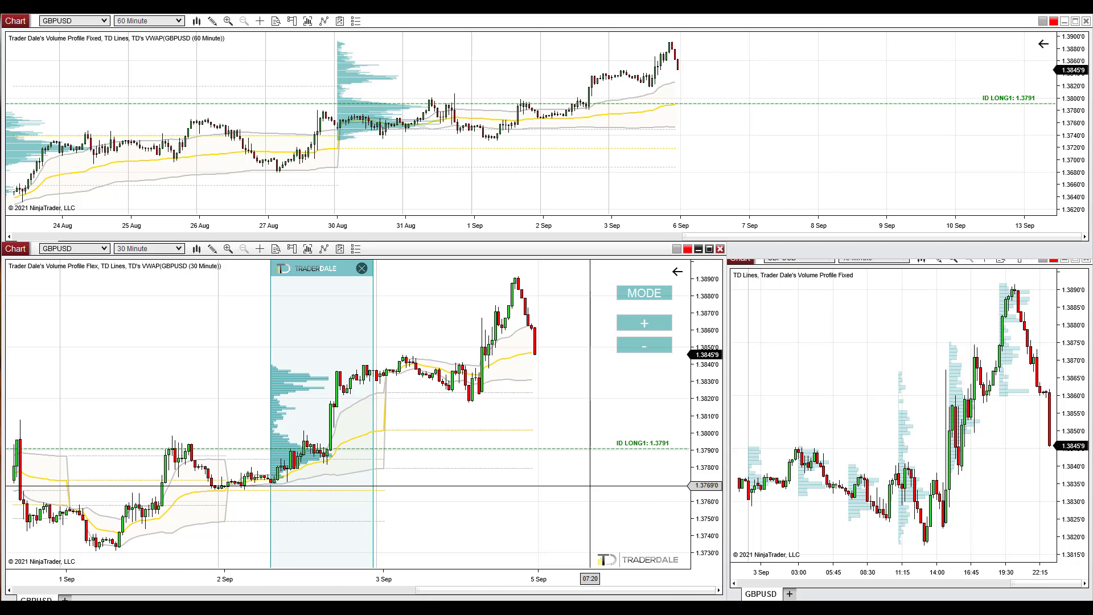
Step: Switch the linked charts to EURAUD and draw the downtrend arrow
type("EURAUD")
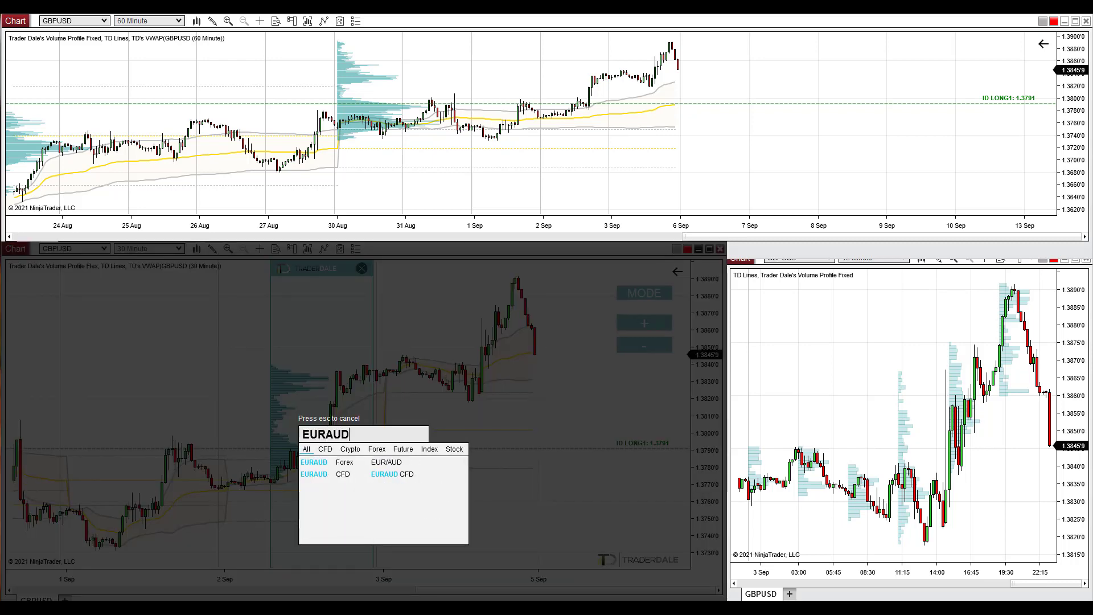
key("Return")
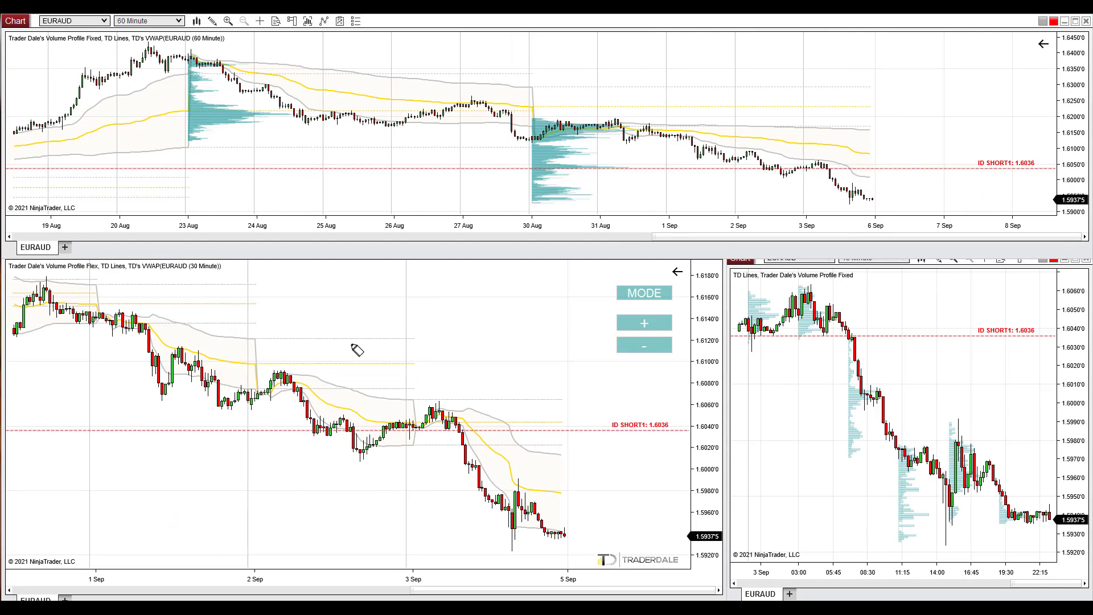
mouse_move(81, 304)
left_mouse_down()
mouse_move(480, 519)
mouse_move(521, 553)
mouse_move(518, 534)
mouse_move(526, 555)
mouse_move(468, 545)
left_mouse_up()
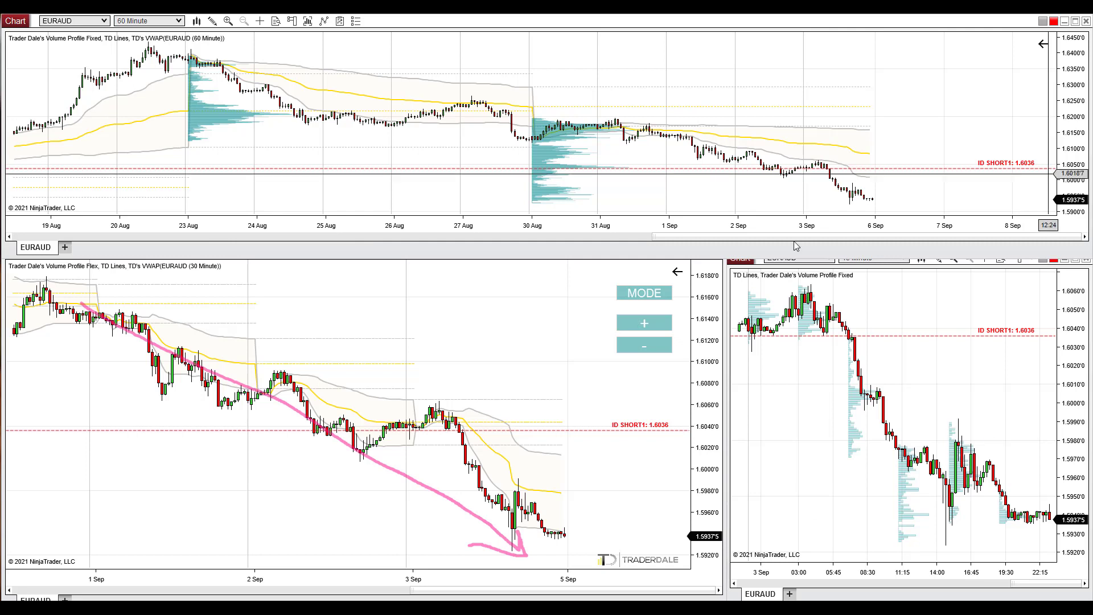
Step: Add a Volume Profile Flex over the 3 Sep consolidation and circle it near 1.6040
middle_click(504, 541)
left_click_drag(383, 380, 531, 398)
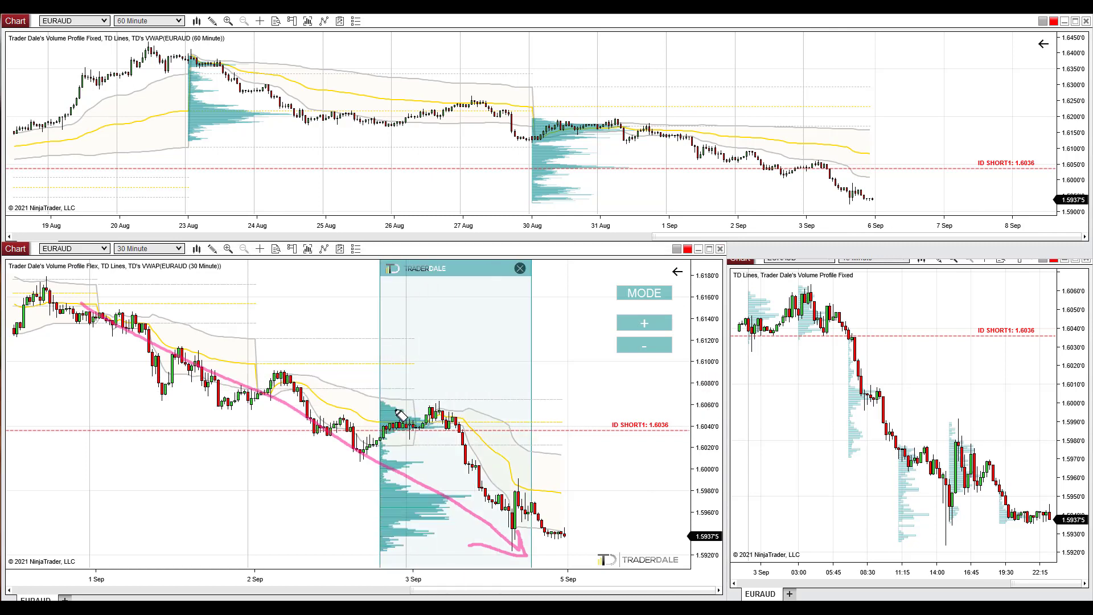
mouse_move(399, 413)
left_mouse_down()
mouse_move(395, 447)
mouse_move(451, 436)
mouse_move(425, 407)
mouse_move(396, 433)
mouse_move(465, 432)
mouse_move(454, 432)
mouse_move(540, 530)
mouse_move(536, 514)
mouse_move(529, 536)
left_mouse_up()
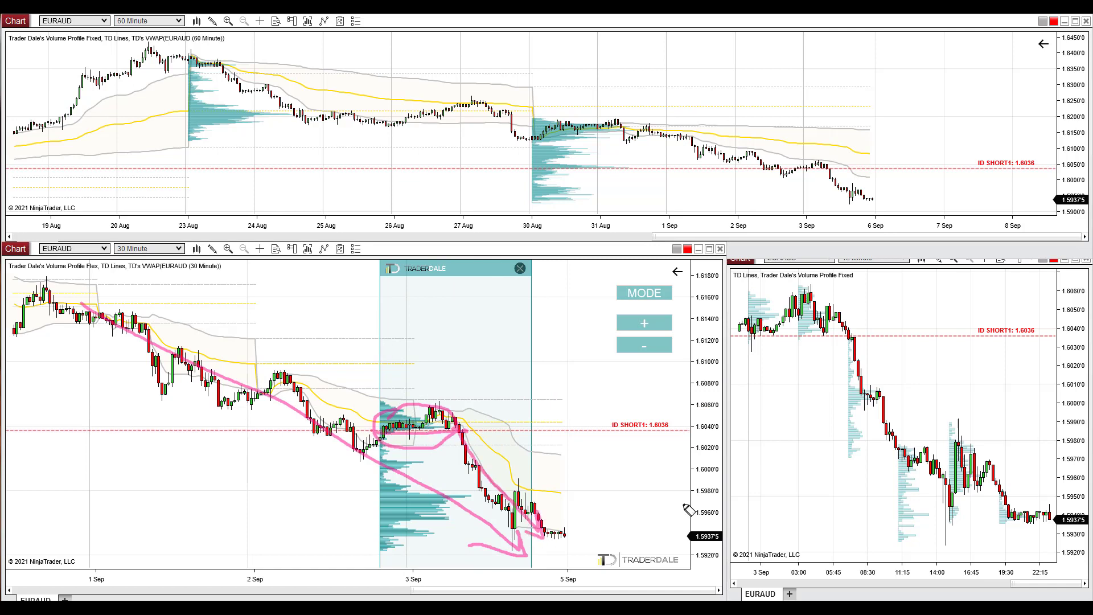
Step: Sketch the EURAUD short setup: consolidation, rally to ID SHORT1, drop, and the 1.6036 underline
key("e")
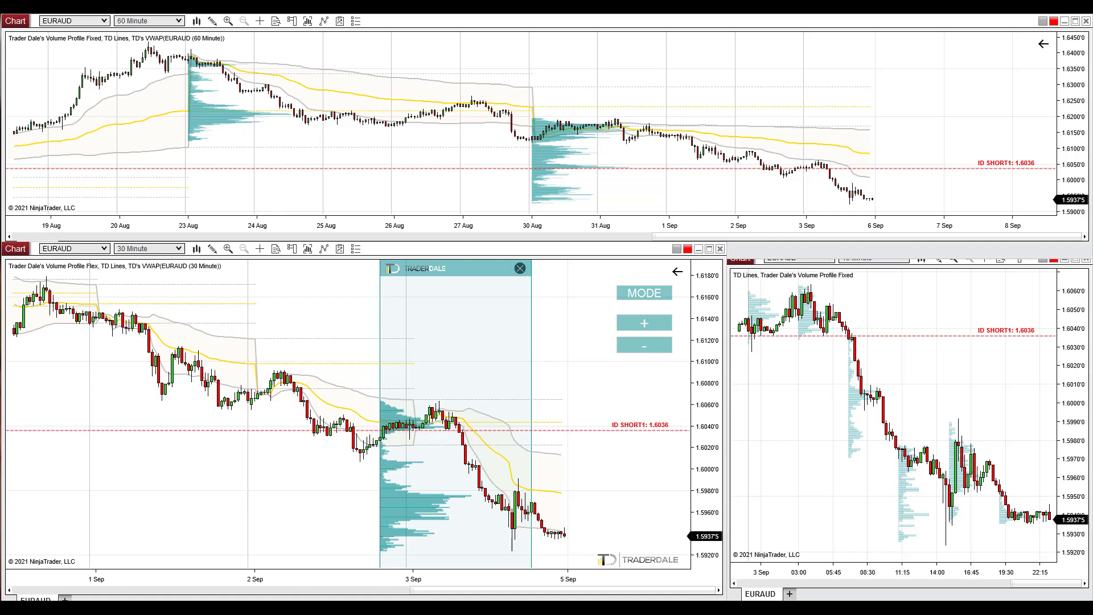
mouse_move(415, 412)
left_mouse_down()
mouse_move(379, 422)
mouse_move(376, 434)
mouse_move(436, 436)
mouse_move(463, 421)
mouse_move(405, 413)
mouse_move(459, 433)
mouse_move(490, 532)
left_mouse_up()
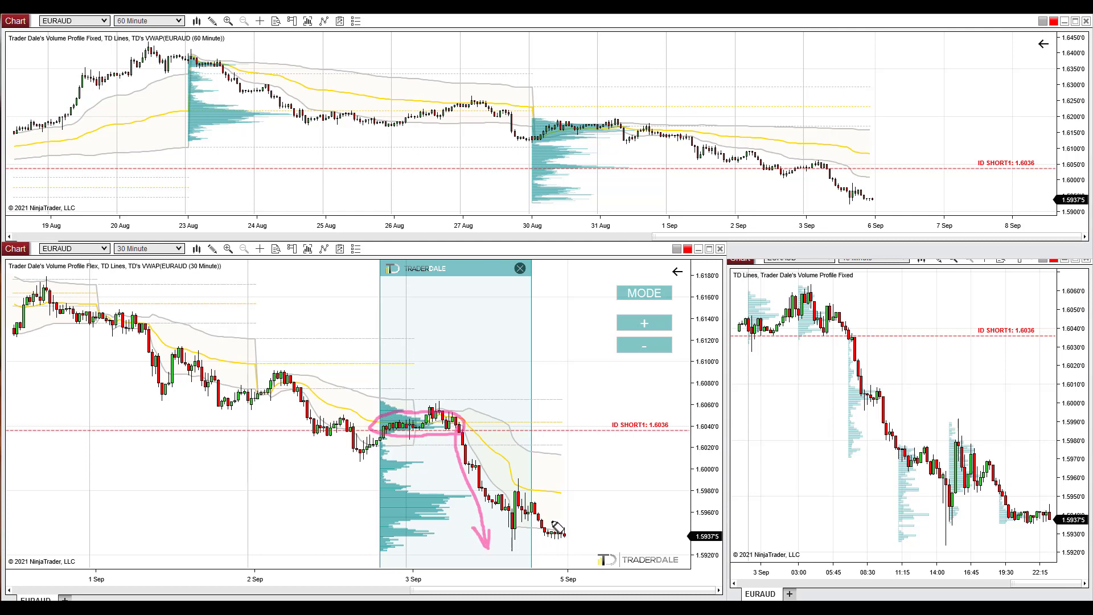
mouse_move(564, 533)
left_mouse_down()
mouse_move(604, 512)
mouse_move(643, 432)
mouse_move(648, 439)
mouse_move(664, 418)
mouse_move(606, 417)
mouse_move(609, 429)
mouse_move(653, 438)
mouse_move(671, 416)
left_mouse_up()
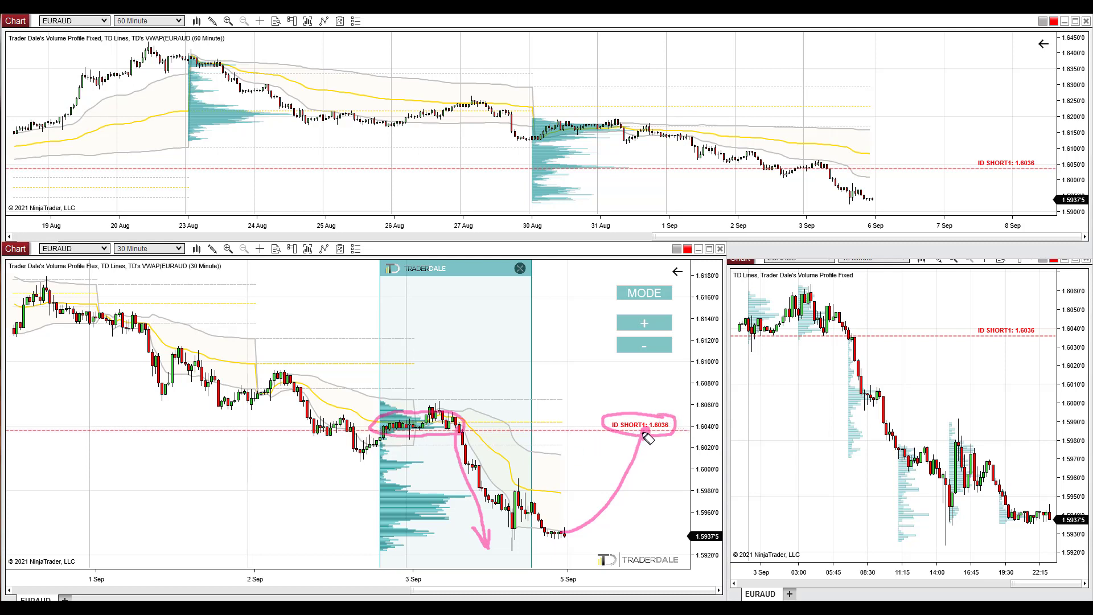
mouse_move(646, 436)
left_mouse_down()
mouse_move(683, 488)
mouse_move(659, 480)
left_mouse_up()
mouse_move(434, 424)
left_mouse_down()
mouse_move(372, 419)
mouse_move(394, 441)
mouse_move(458, 439)
mouse_move(469, 423)
mouse_move(419, 420)
left_mouse_up()
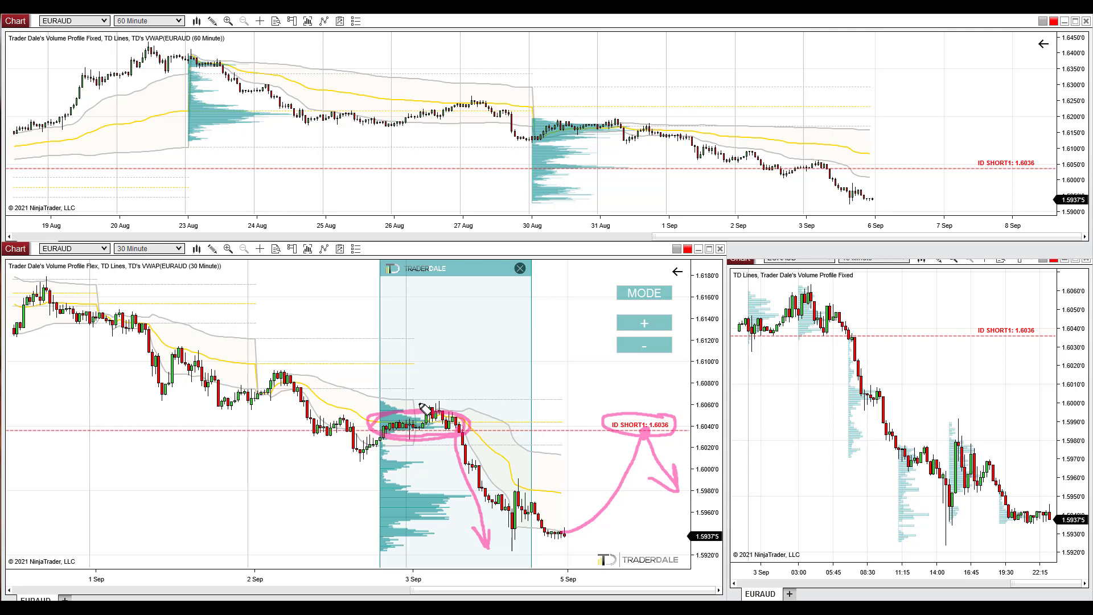
left_click_drag(361, 431, 663, 437)
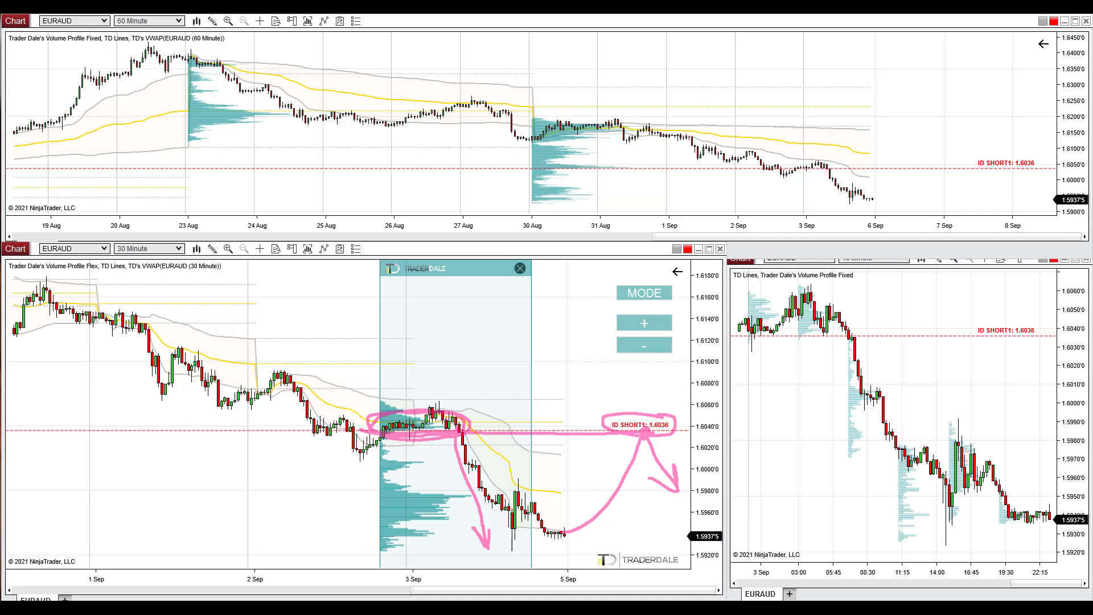
Step: Stretch the 60-minute price scale, box the 30 Aug action and profile, trace 1.6036, then erase
left_click_drag(1079, 178, 1080, 152)
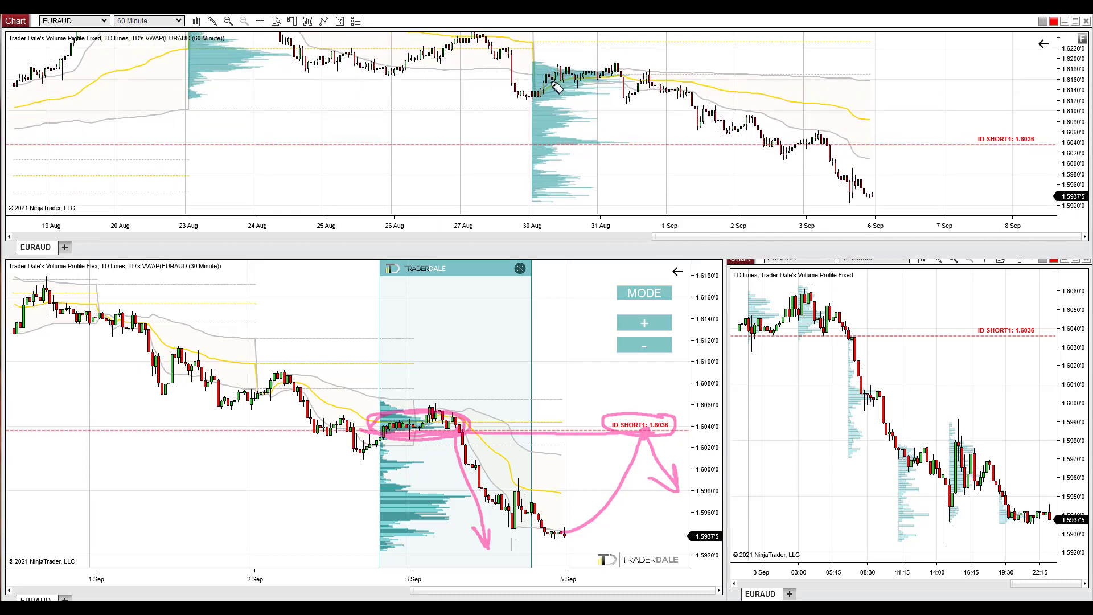
left_click_drag(523, 57, 609, 214)
mouse_move(523, 59)
left_mouse_down()
mouse_move(886, 71)
mouse_move(888, 213)
mouse_move(587, 208)
left_mouse_up()
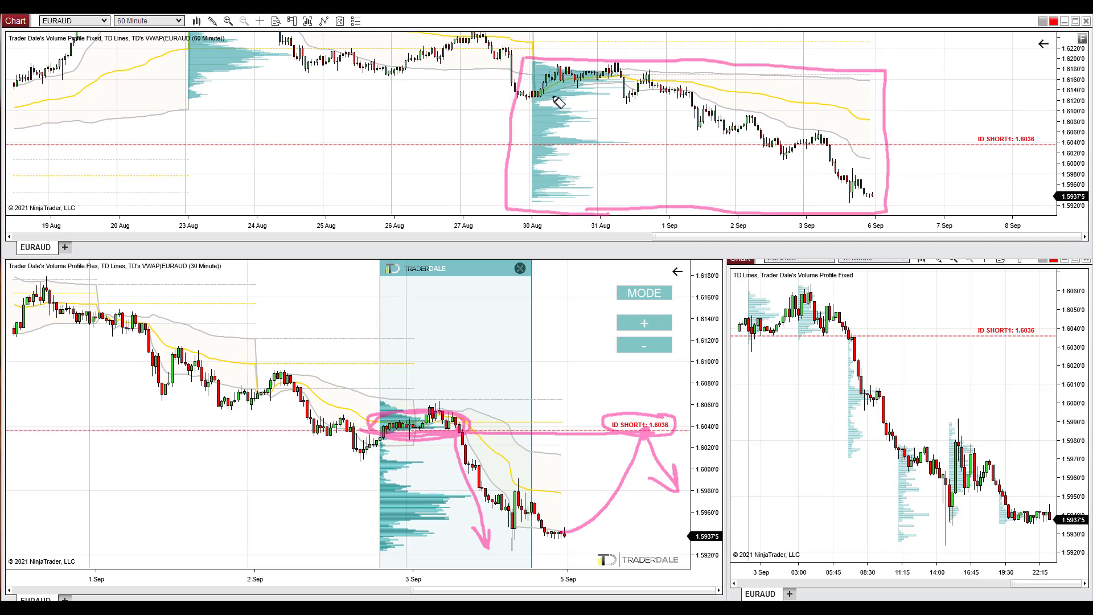
mouse_move(533, 45)
left_mouse_down()
mouse_move(527, 203)
mouse_move(575, 223)
mouse_move(681, 150)
mouse_move(670, 84)
mouse_move(560, 55)
left_mouse_up()
mouse_move(561, 139)
left_mouse_down()
mouse_move(525, 141)
mouse_move(597, 157)
mouse_move(654, 146)
mouse_move(622, 130)
mouse_move(564, 130)
left_mouse_up()
left_click_drag(639, 149, 970, 149)
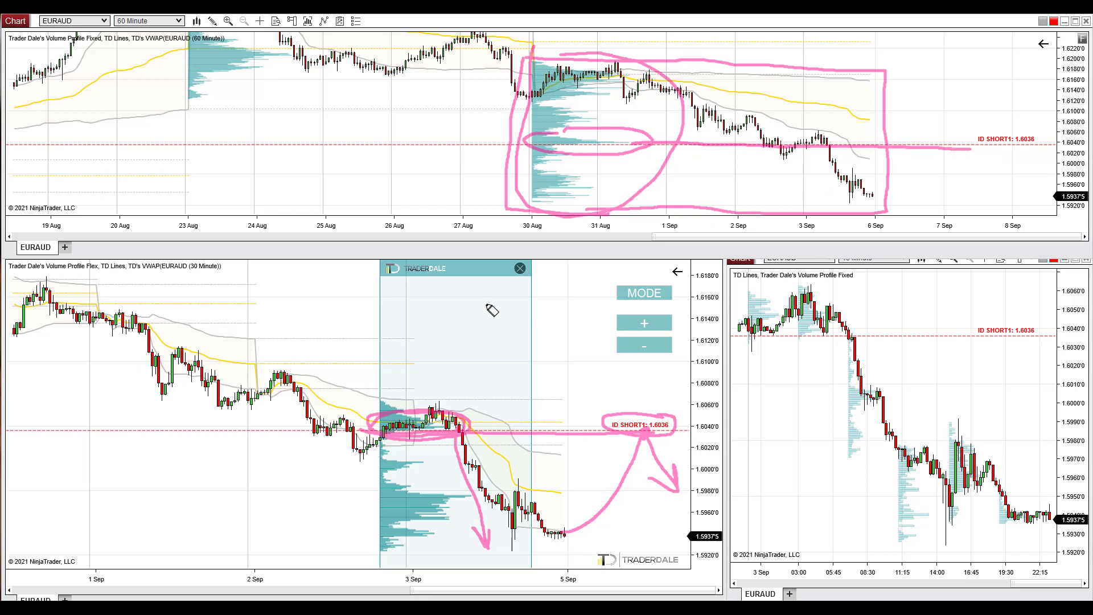
key("Escape")
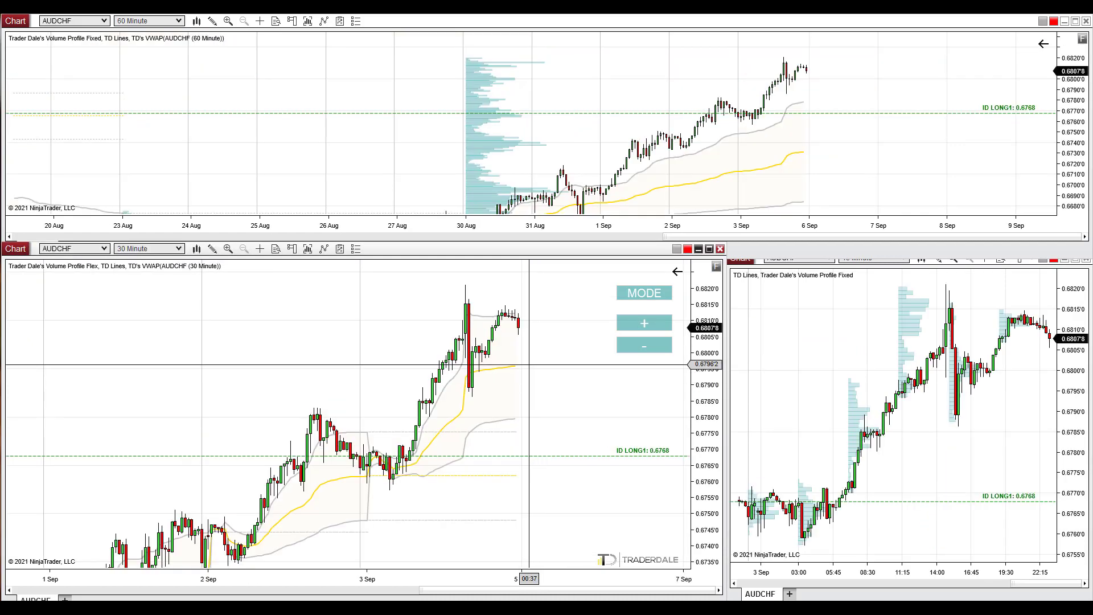
Step: Trace the ID LONG1 0.6768 line in pink on the 30-minute AUDCHF chart
scroll(582, 421, "up", 2)
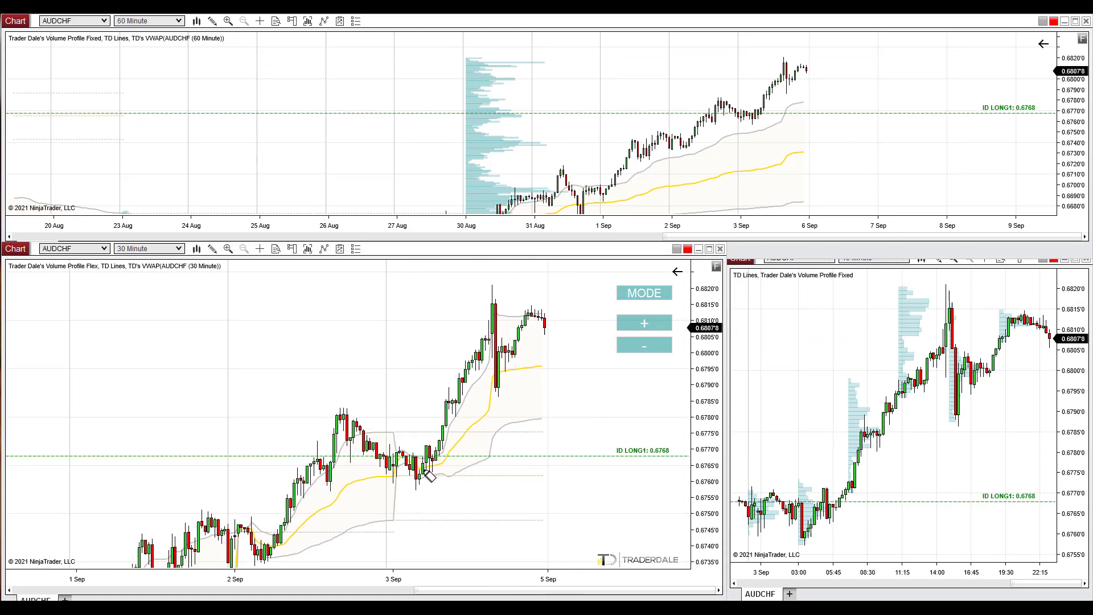
left_click_drag(439, 456, 705, 460)
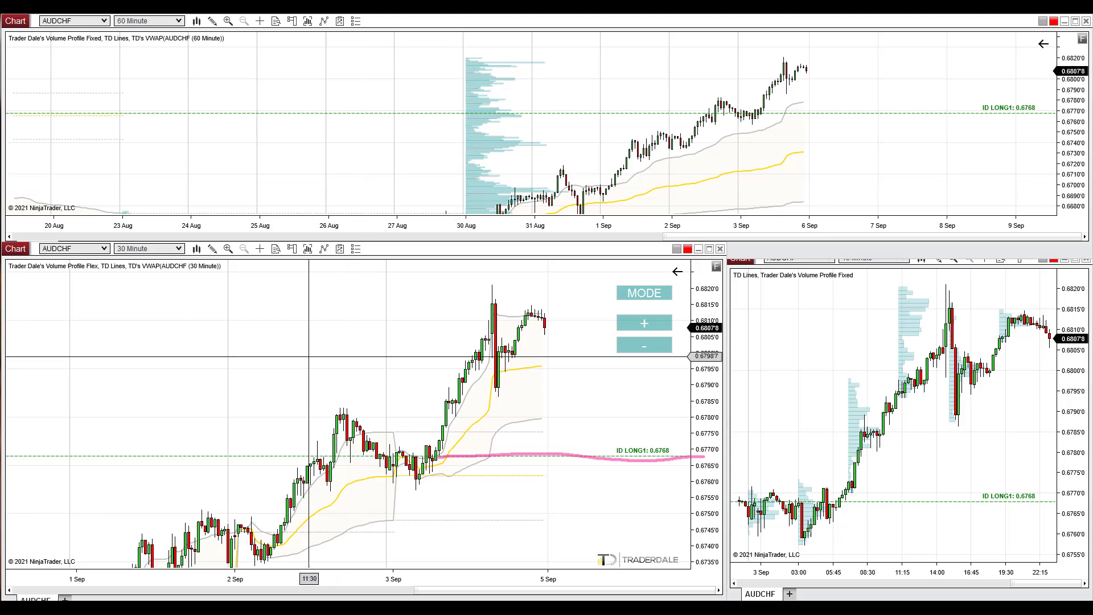
left_click(306, 376)
Step: Add a Volume Profile Flex and resize it to the 3 Sep consolidation near 0.6768
left_click_drag(273, 383, 538, 383)
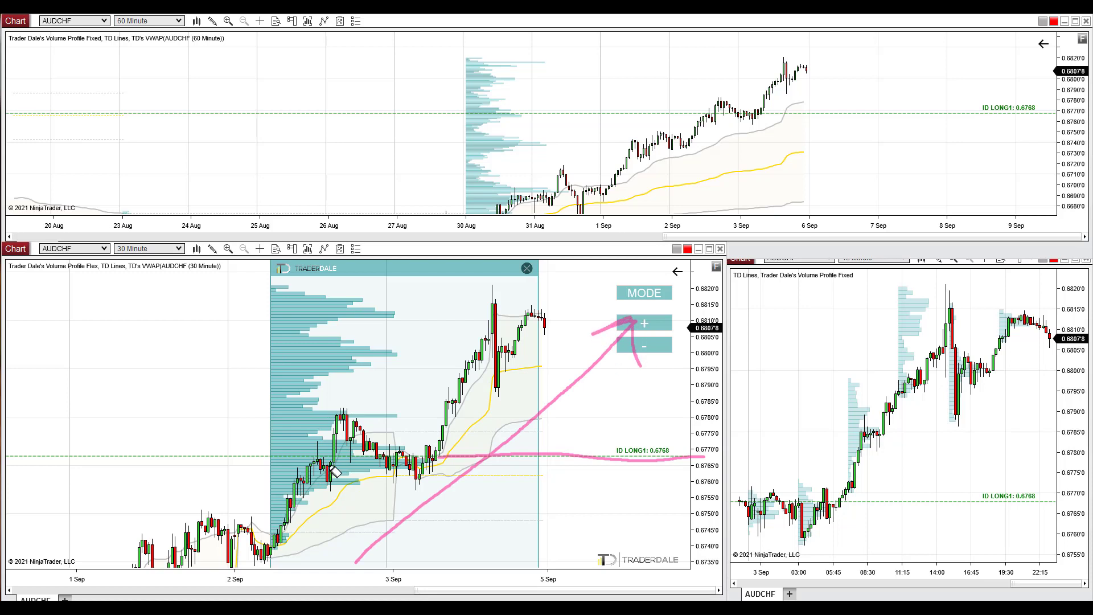
mouse_move(435, 441)
left_mouse_down()
mouse_move(327, 444)
mouse_move(347, 485)
mouse_move(435, 444)
mouse_move(340, 437)
left_mouse_up()
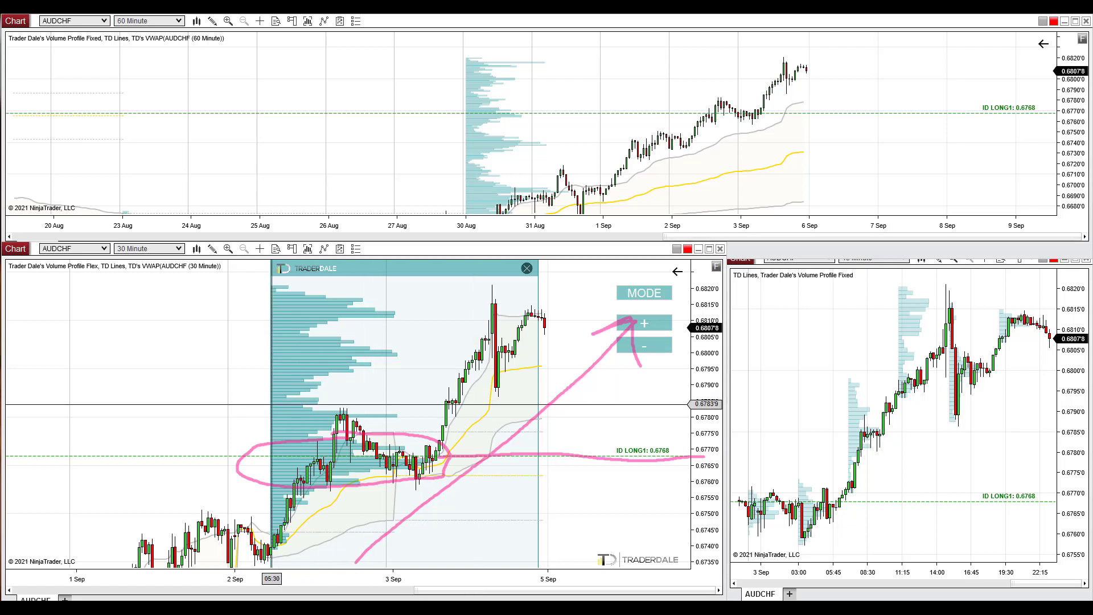
left_click(270, 414)
left_click_drag(269, 414, 364, 436)
mouse_move(443, 450)
left_mouse_down()
mouse_move(394, 440)
mouse_move(358, 458)
mouse_move(428, 484)
mouse_move(409, 431)
mouse_move(356, 443)
left_mouse_up()
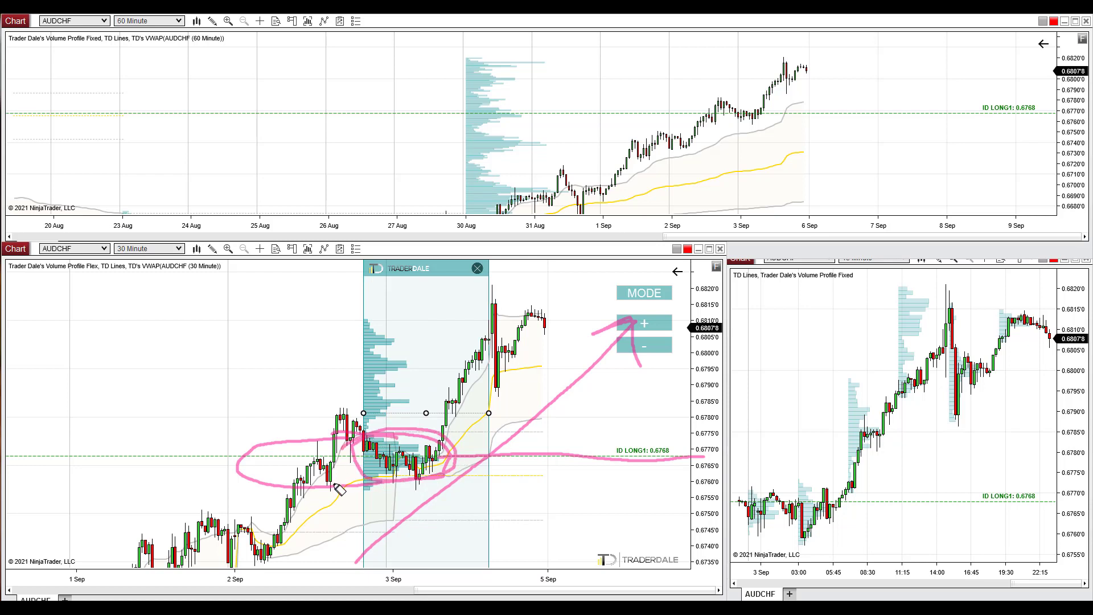
Step: Clear pen marks, then sketch the uptrend, circled consolidation, pullback to ID LONG1 and bounce
key("e")
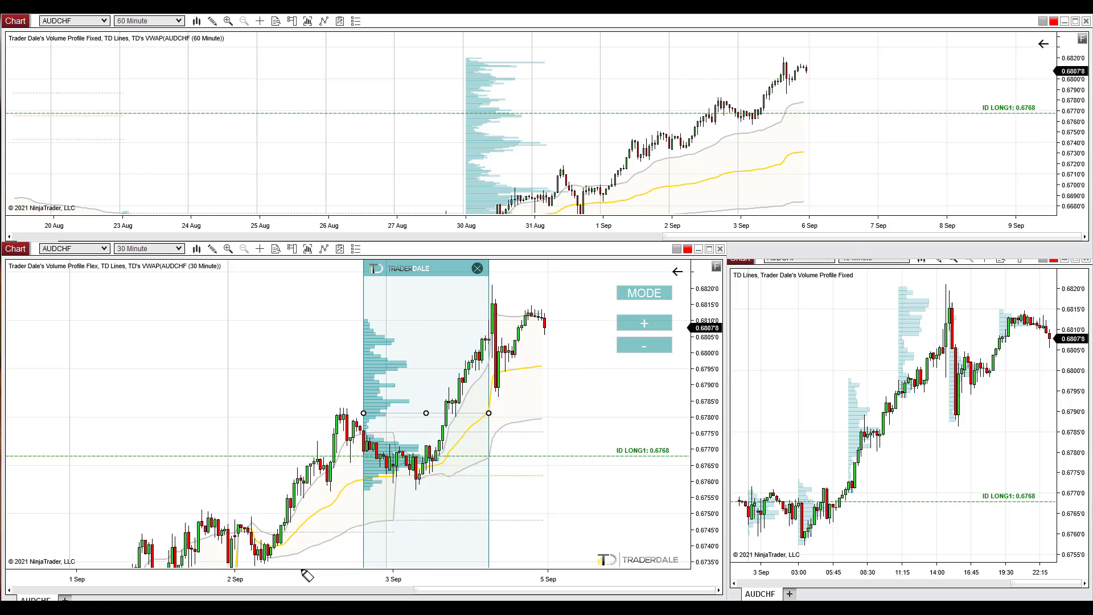
mouse_move(300, 569)
left_mouse_down()
mouse_move(560, 299)
mouse_move(524, 313)
mouse_move(556, 353)
left_mouse_up()
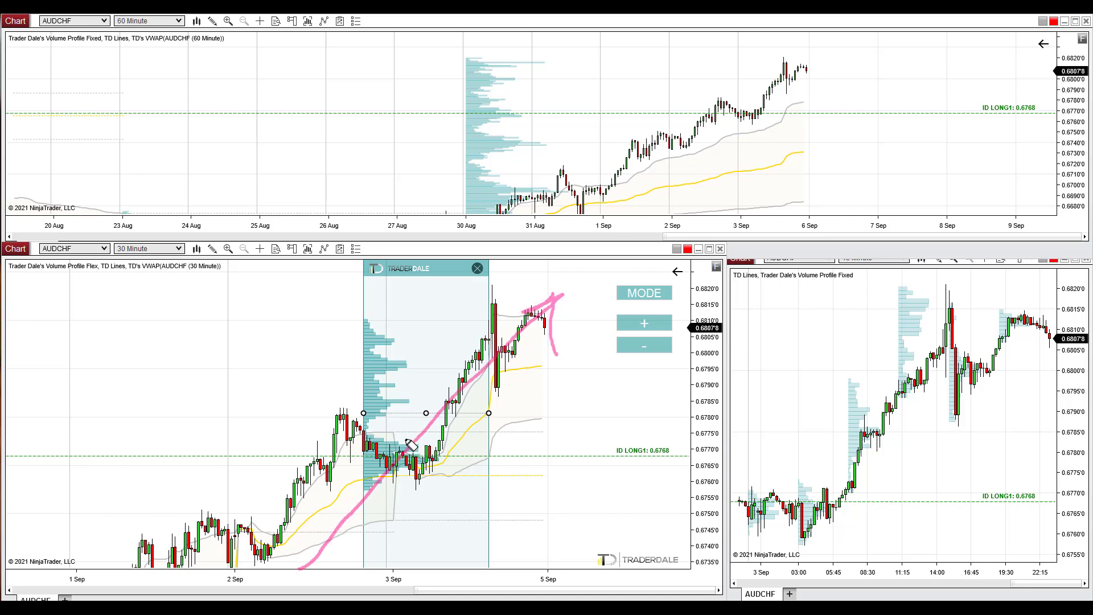
mouse_move(398, 437)
left_mouse_down()
mouse_move(356, 467)
mouse_move(411, 483)
mouse_move(448, 462)
mouse_move(440, 439)
mouse_move(394, 440)
left_mouse_up()
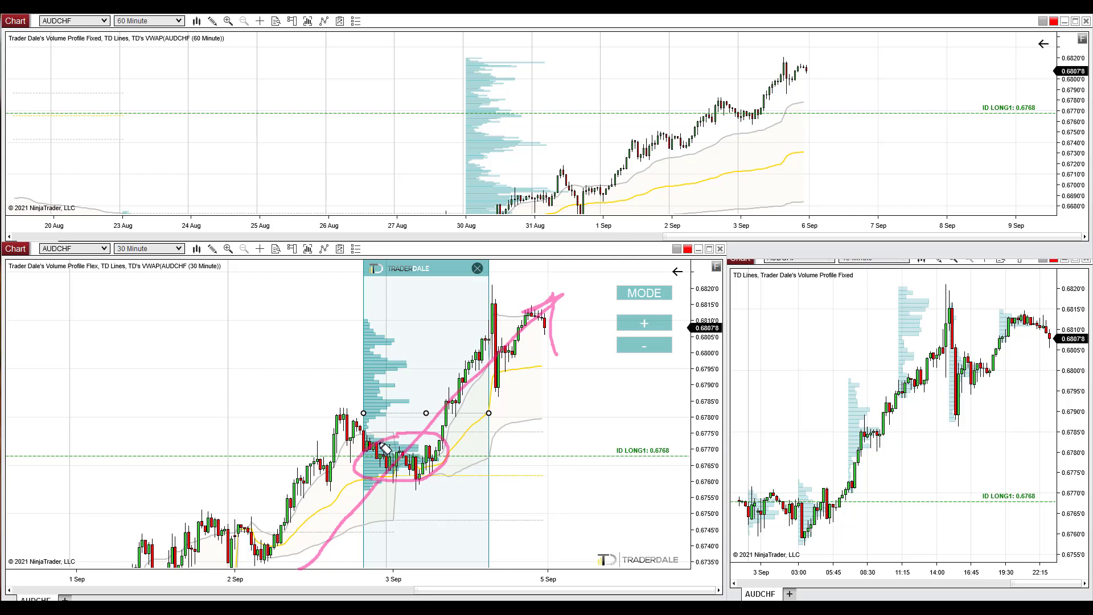
mouse_move(565, 336)
left_mouse_down()
mouse_move(596, 399)
mouse_move(606, 455)
left_mouse_up()
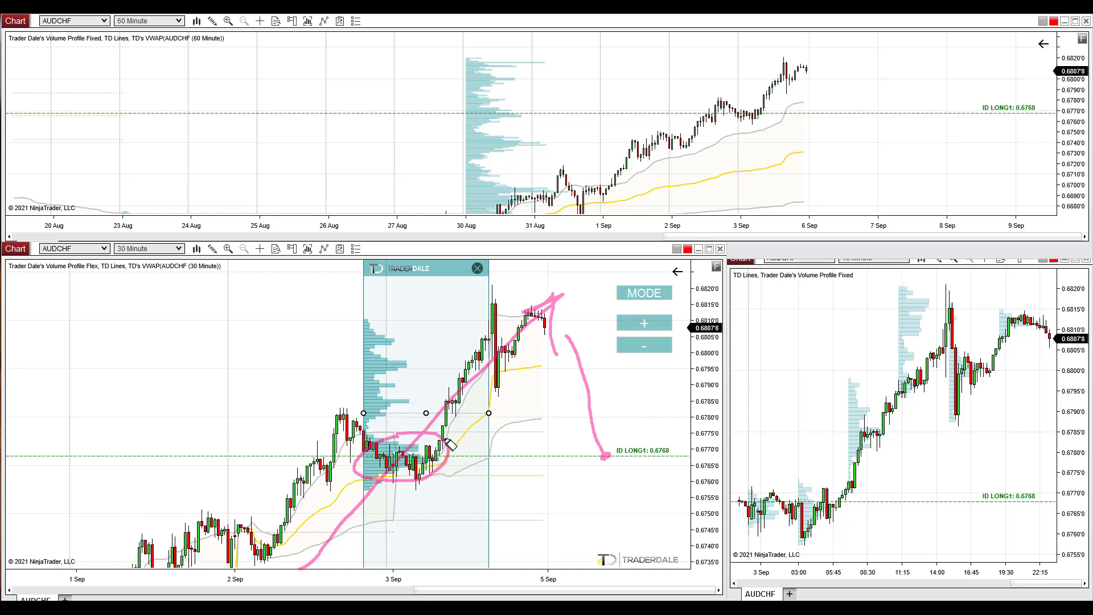
mouse_move(450, 443)
left_mouse_down()
mouse_move(365, 449)
mouse_move(358, 470)
mouse_move(390, 485)
mouse_move(445, 478)
mouse_move(452, 454)
mouse_move(440, 436)
mouse_move(385, 448)
left_mouse_up()
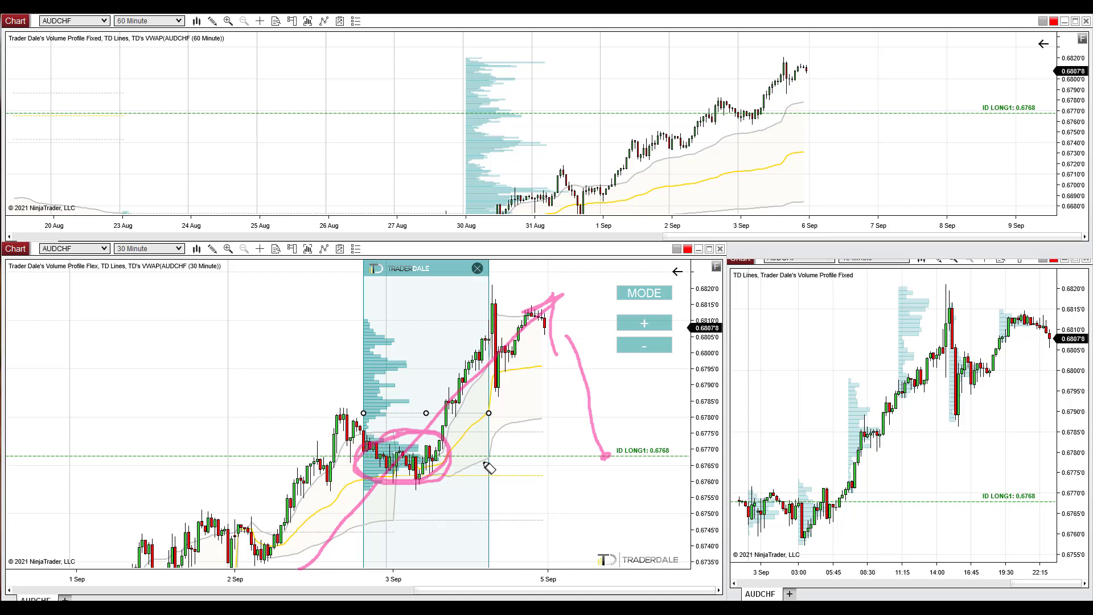
mouse_move(605, 458)
left_mouse_down()
mouse_move(645, 391)
mouse_move(628, 407)
mouse_move(652, 413)
left_mouse_up()
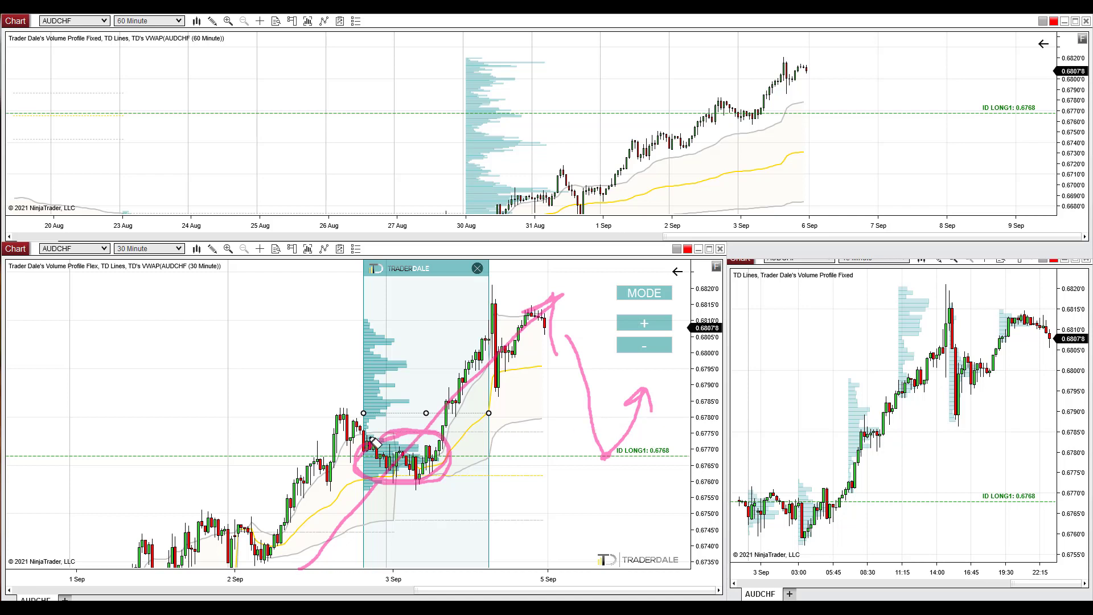
Step: Circle the consolidation, underline ID LONG1, then clear all pink annotations from both charts
mouse_move(371, 440)
left_mouse_down()
mouse_move(414, 487)
mouse_move(394, 436)
mouse_move(364, 444)
mouse_move(364, 380)
mouse_move(452, 127)
mouse_move(442, 117)
mouse_move(456, 132)
mouse_move(461, 121)
mouse_move(536, 114)
mouse_move(481, 104)
left_mouse_up()
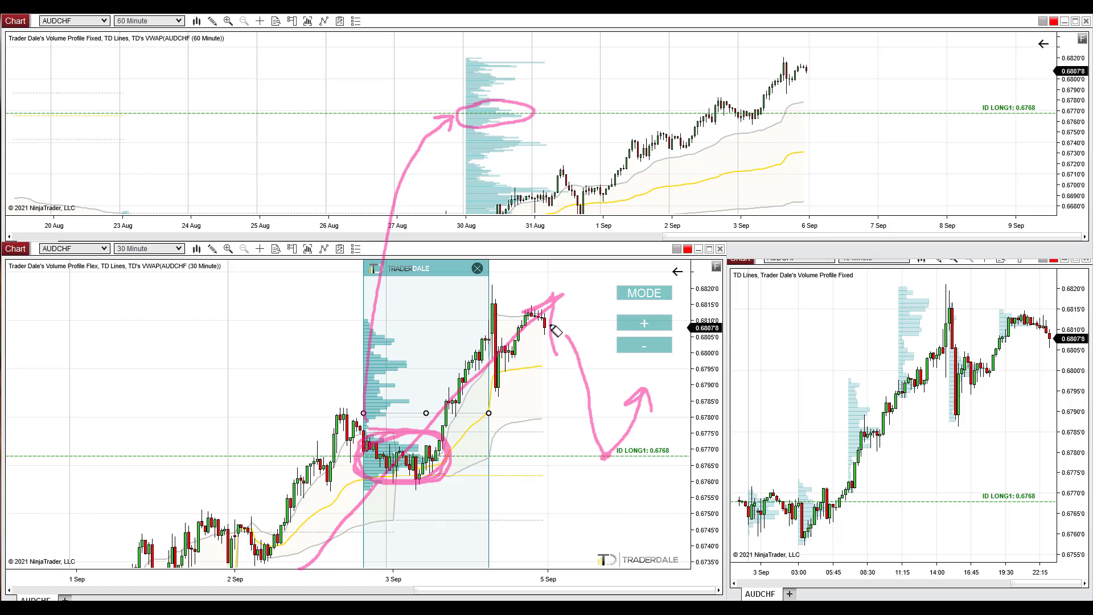
mouse_move(576, 460)
left_mouse_down()
mouse_move(644, 458)
mouse_move(567, 460)
mouse_move(643, 457)
mouse_move(588, 459)
left_mouse_up()
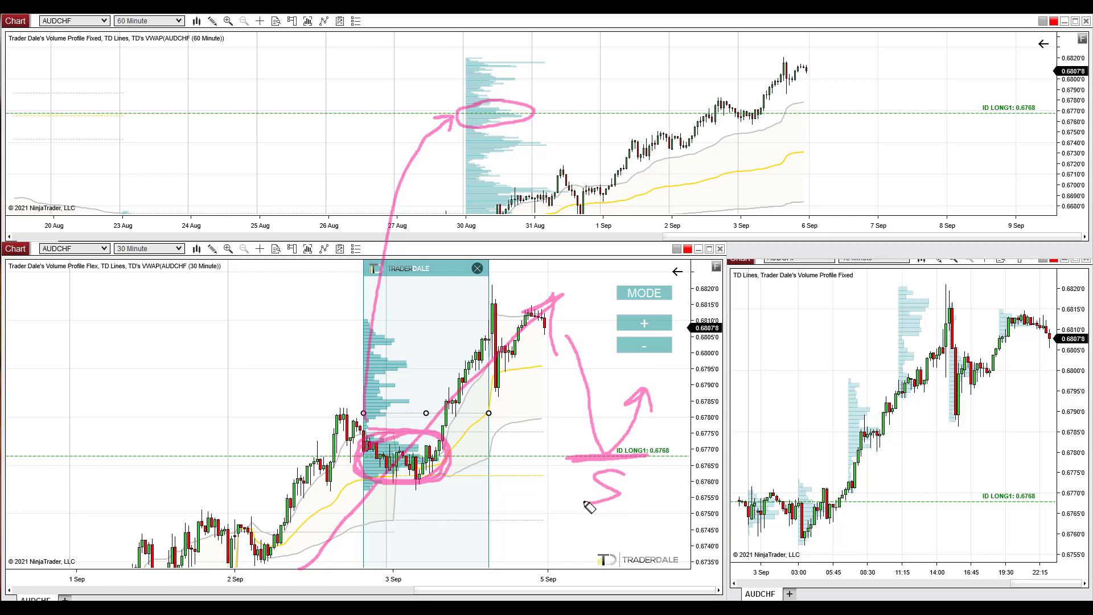
key("Escape")
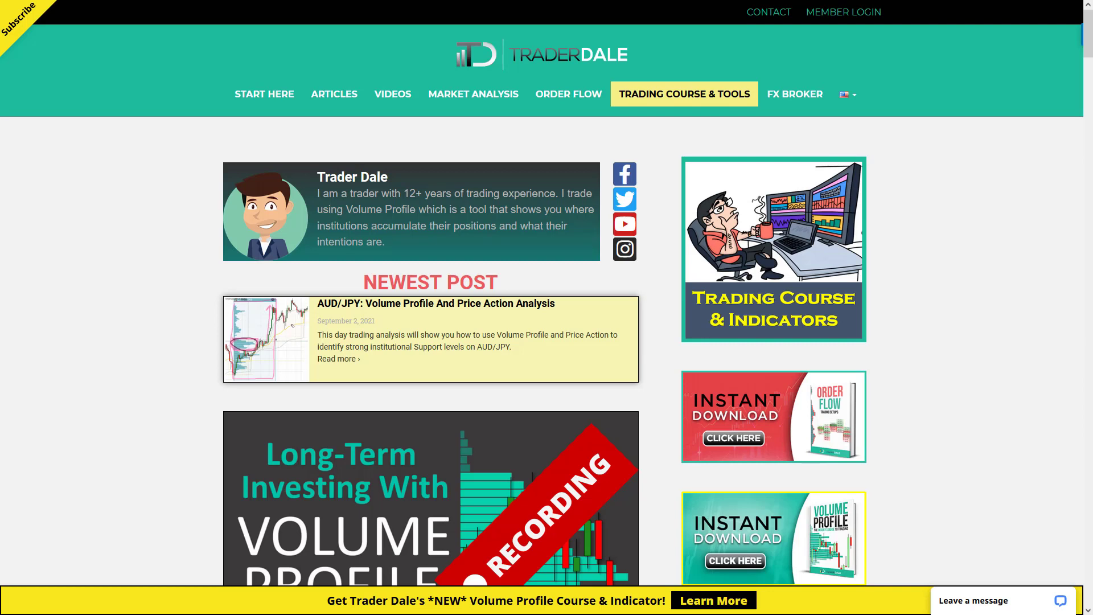
Step: Circle TRADING COURSE & TOOLS in purple and open the course page
mouse_move(655, 79)
left_mouse_down()
mouse_move(625, 82)
mouse_move(618, 110)
mouse_move(777, 101)
mouse_move(652, 77)
left_mouse_up()
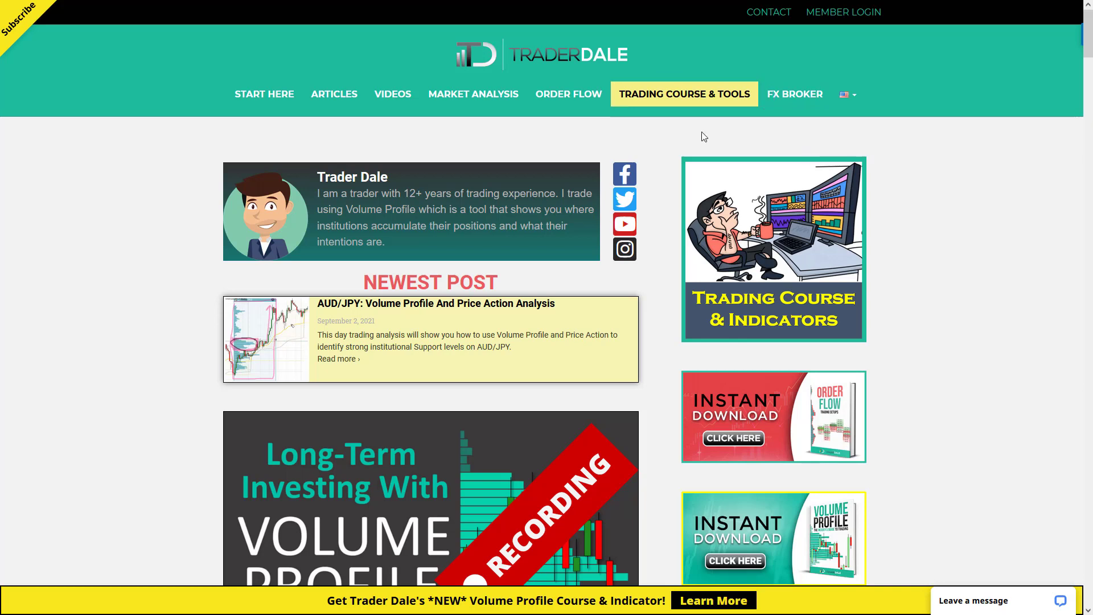
left_click(679, 100)
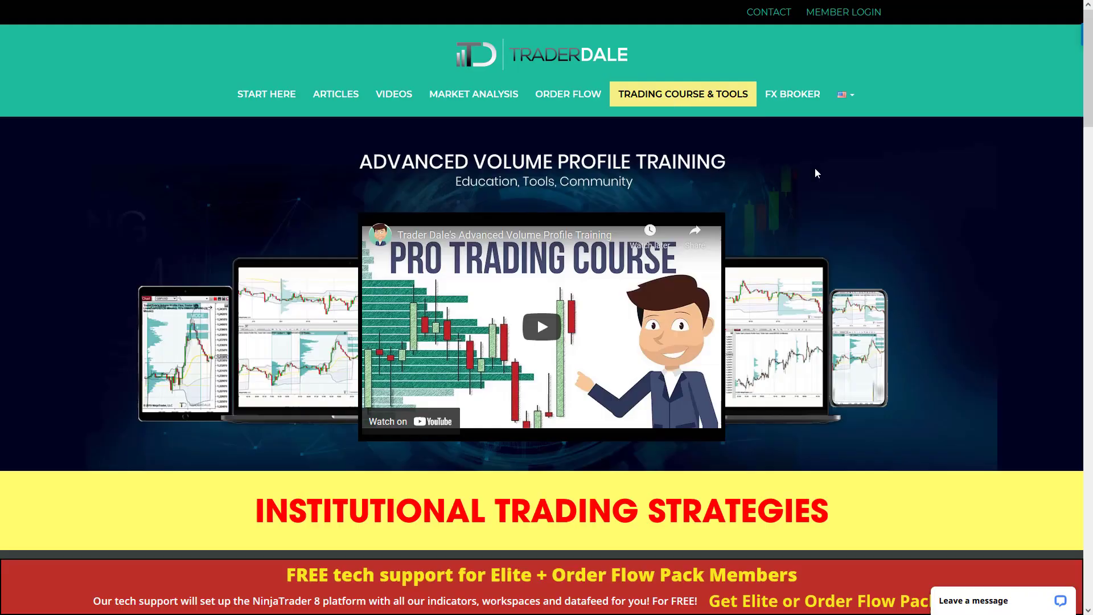
Step: Scroll to the Elite Pack, underline its ELITE PACK (RECOMMENDED) heading and circle its video
scroll(800, 348, "down", 15)
scroll(801, 348, "down", 7)
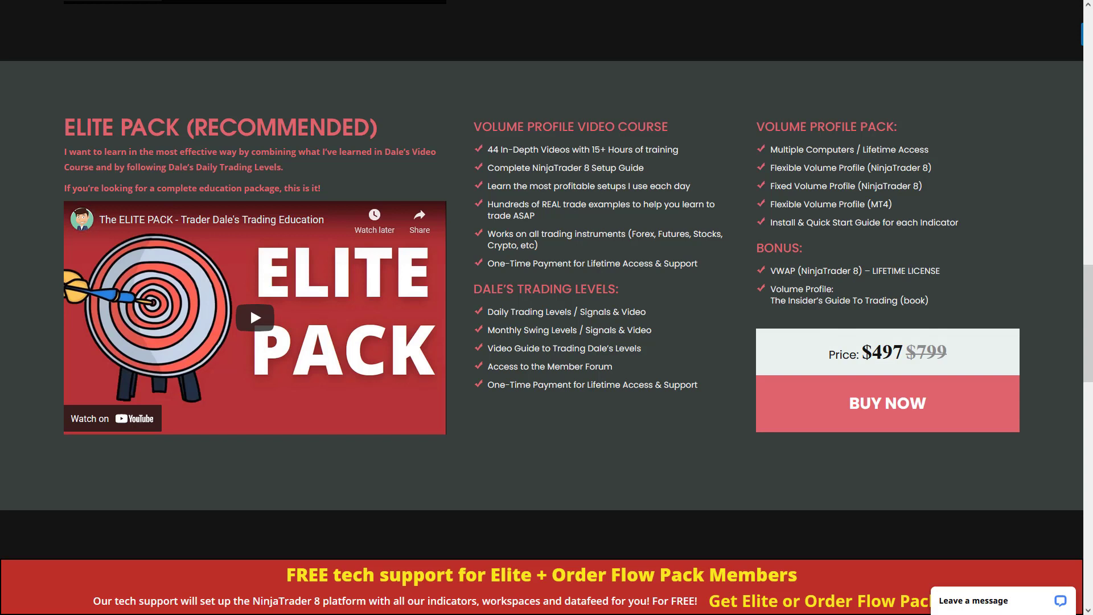
left_click_drag(60, 140, 414, 144)
mouse_move(177, 214)
left_mouse_down()
mouse_move(57, 387)
mouse_move(419, 434)
mouse_move(431, 228)
mouse_move(167, 206)
left_mouse_up()
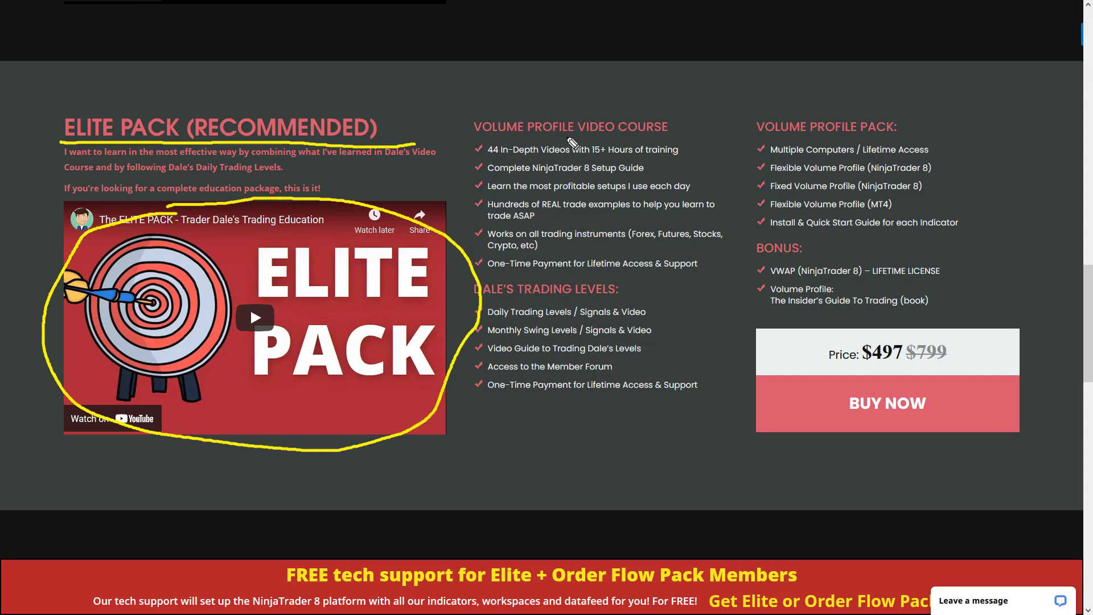
Step: Underline the Volume Profile Video Course, Dale's Trading Levels, Volume Profile Pack, Bonus and FREE tech support headings
left_click_drag(570, 138, 705, 140)
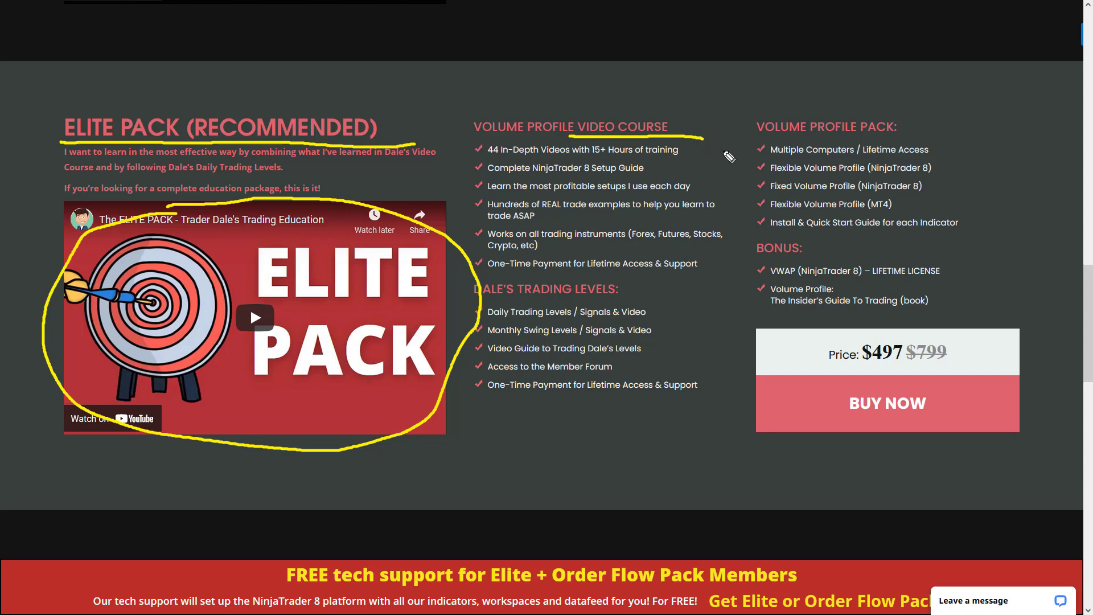
left_click_drag(459, 298, 652, 300)
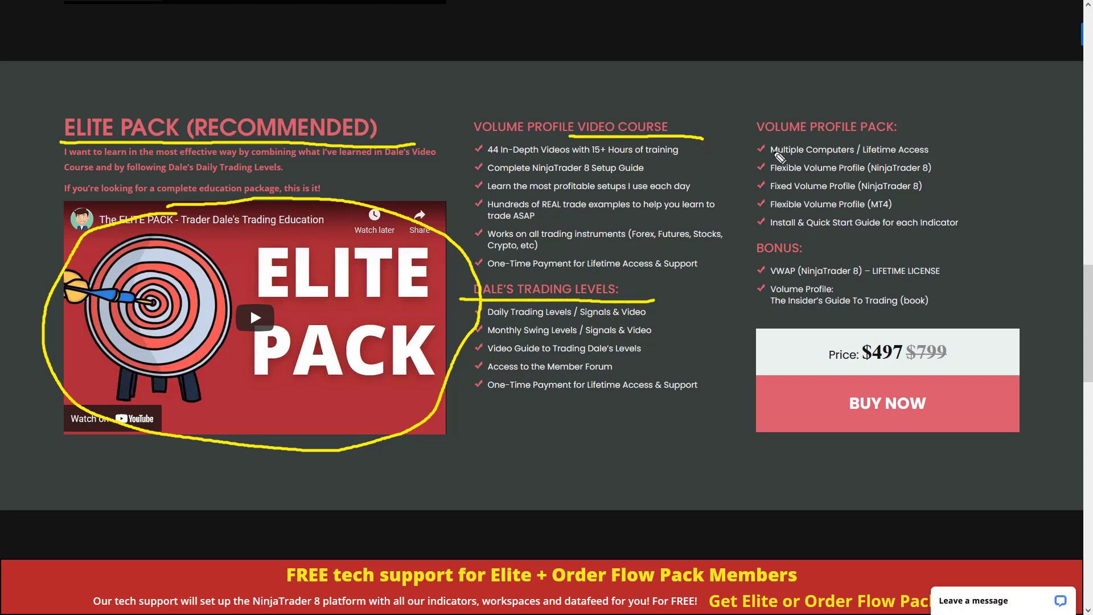
left_click_drag(747, 134, 933, 152)
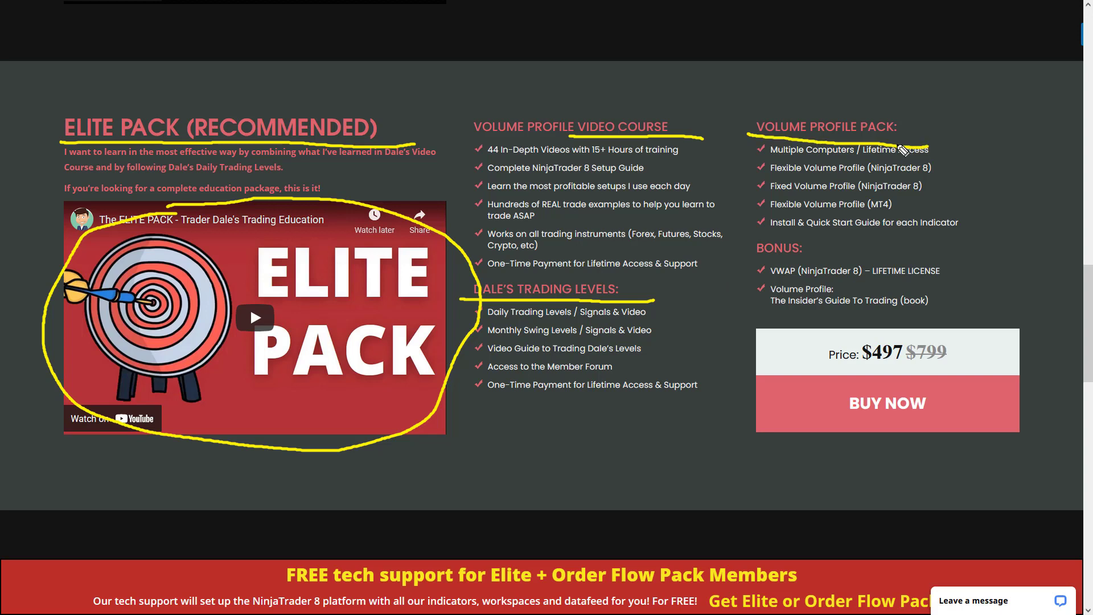
left_click_drag(742, 264, 831, 256)
left_click_drag(268, 585, 465, 595)
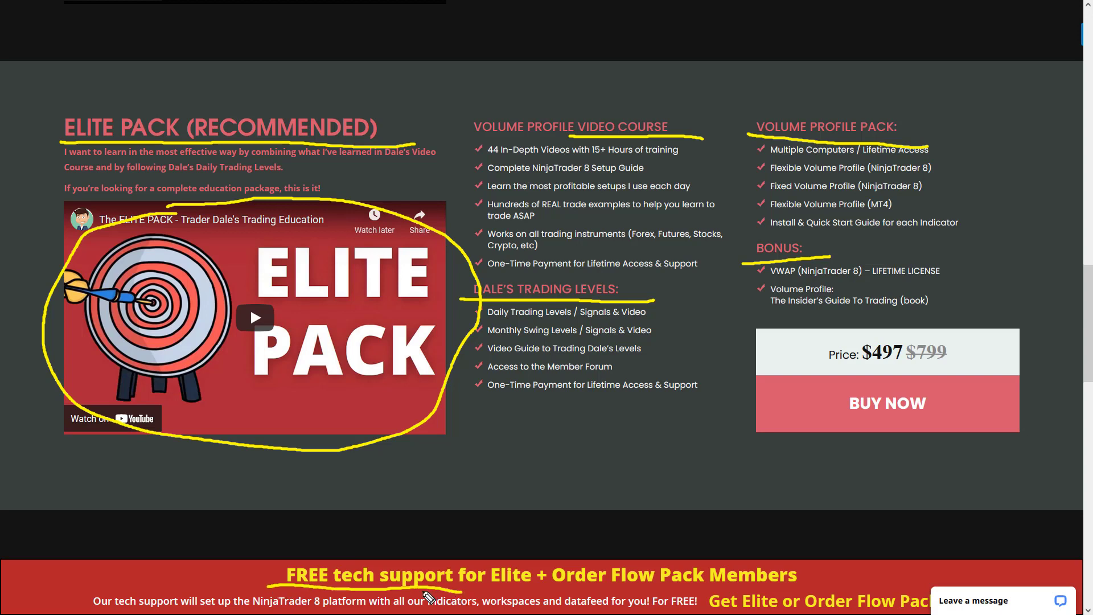